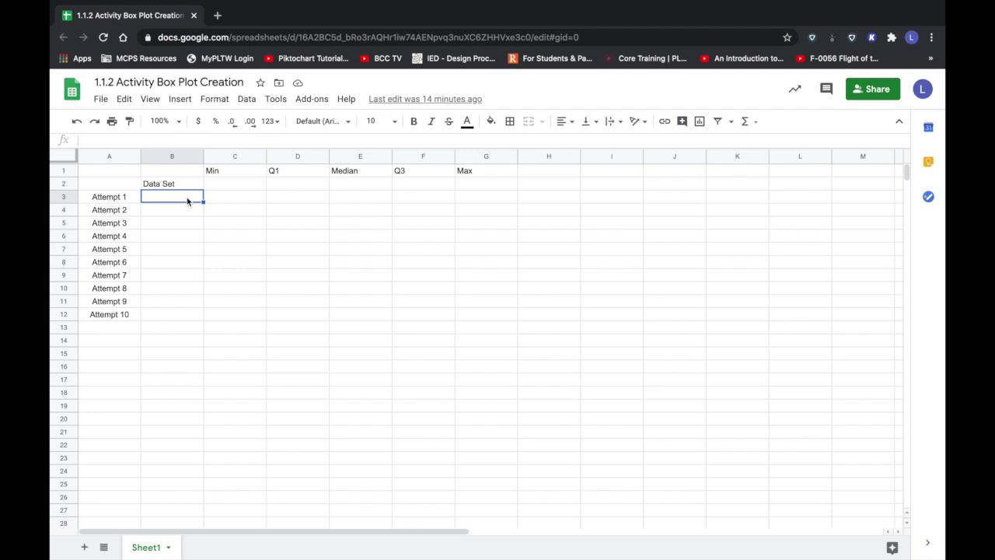
Enter 4, 6, 4, 6, 7 and 8 as the data values for Attempts 1 to 6 in B3:B8
type("4")
key("Return")
type("6")
key("Return")
type("4")
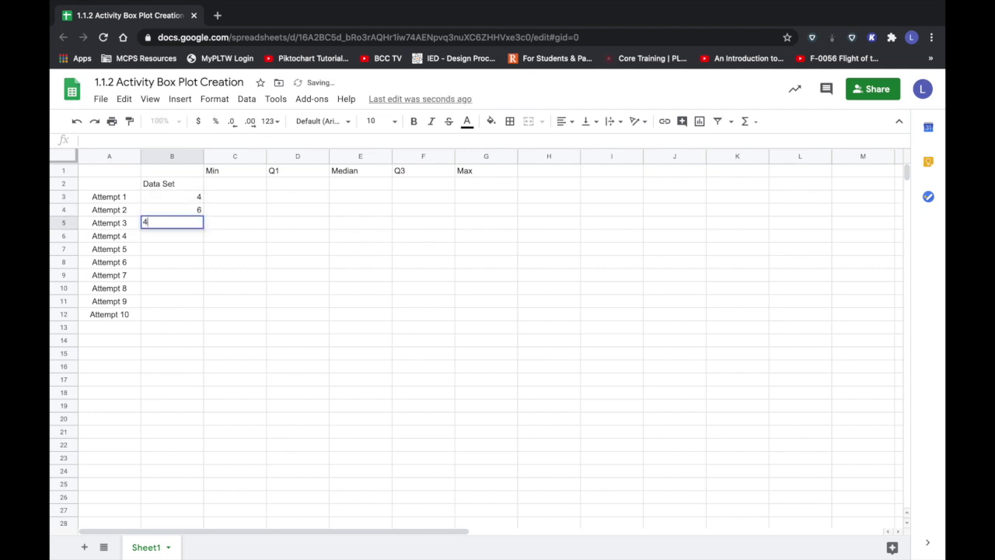
key("Return")
type("6")
key("Return")
type("7")
key("Return")
type("8")
key("Return")
Enter 9, 3, 2 and 4 as the data values for Attempts 7 to 10 in B9:B12
type("898")
key("Return")
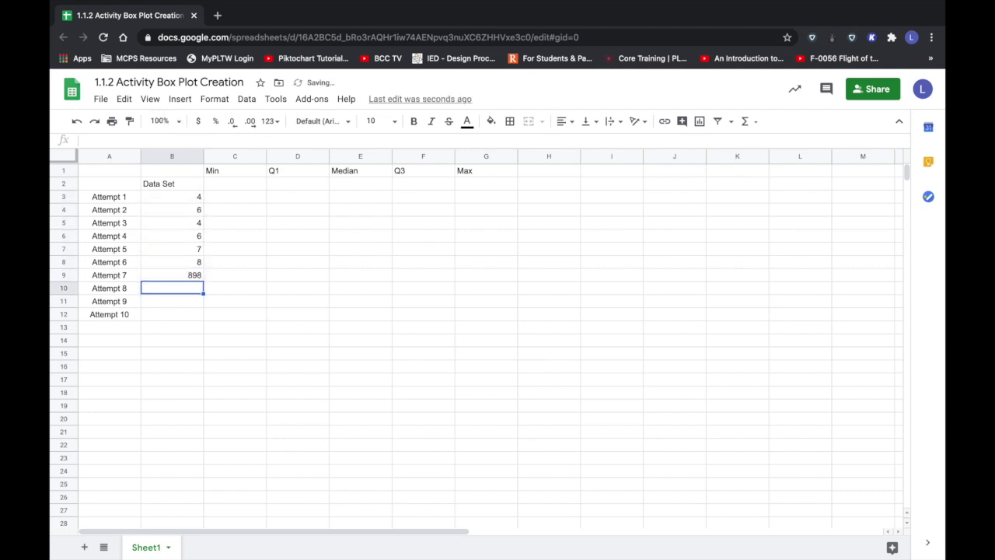
key("Up")
type("9")
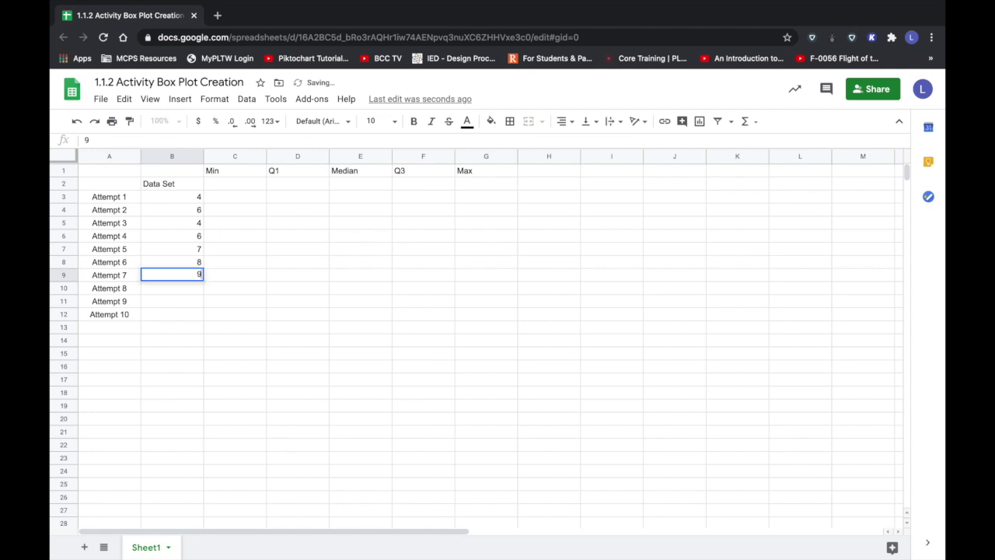
key("Return")
type("3")
key("Return")
type("2")
key("Return")
type("4")
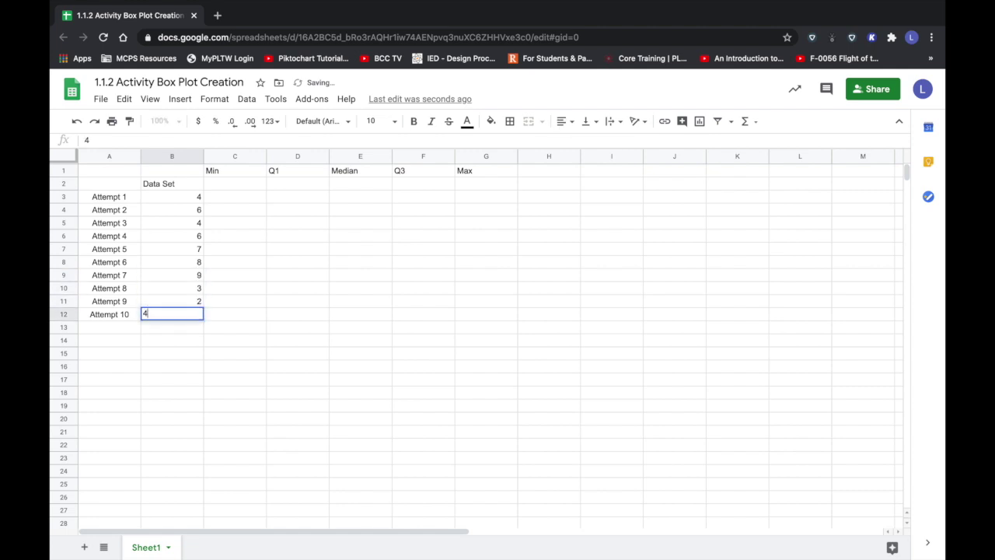
key("Return")
Sort the range B3:B12 by column B in ascending (A → Z) order, without a header row
left_click(185, 199)
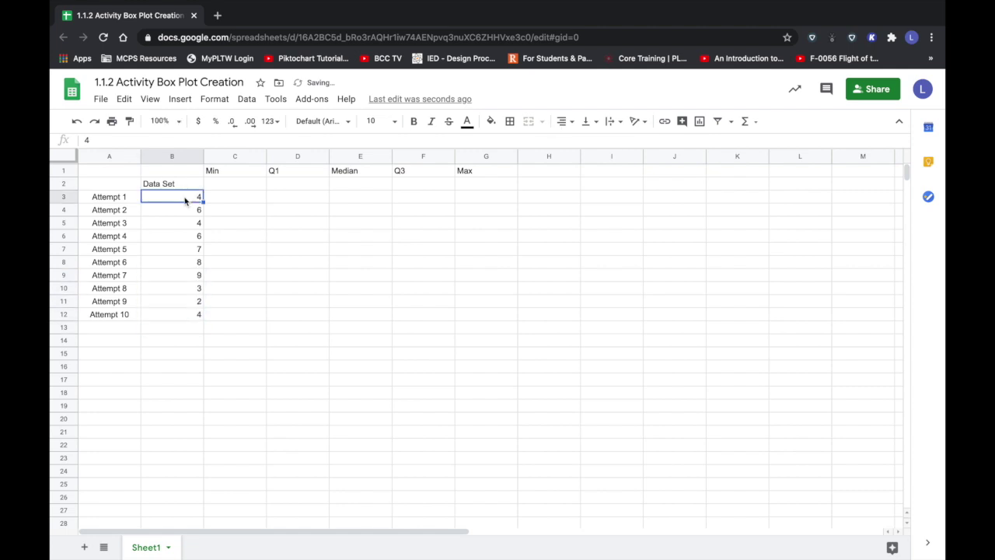
left_click(192, 316, "shift")
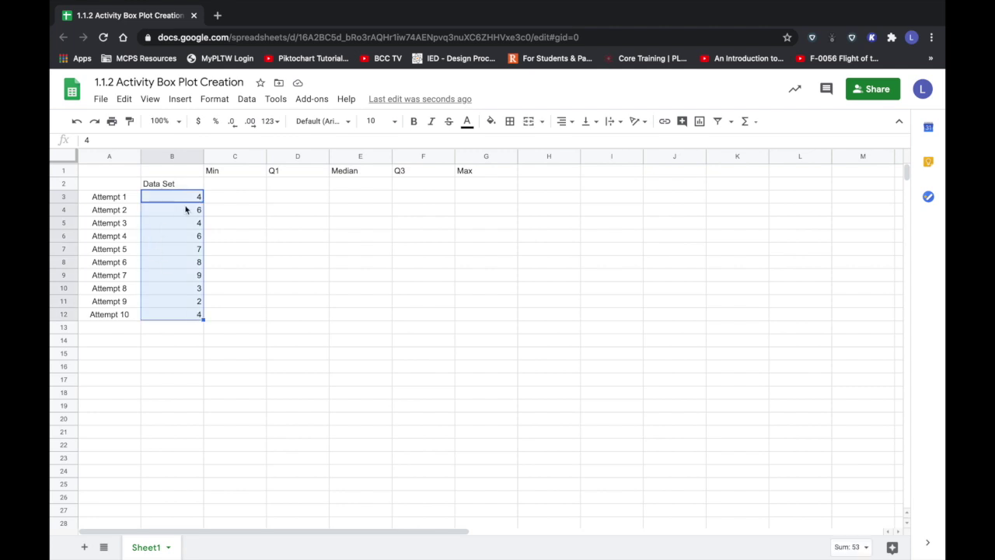
right_click(190, 231)
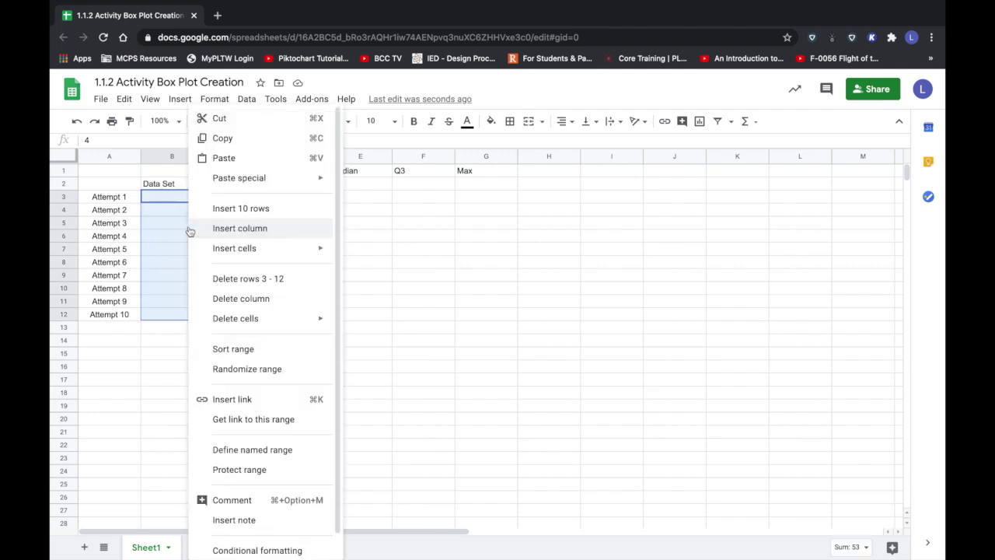
left_click(233, 349)
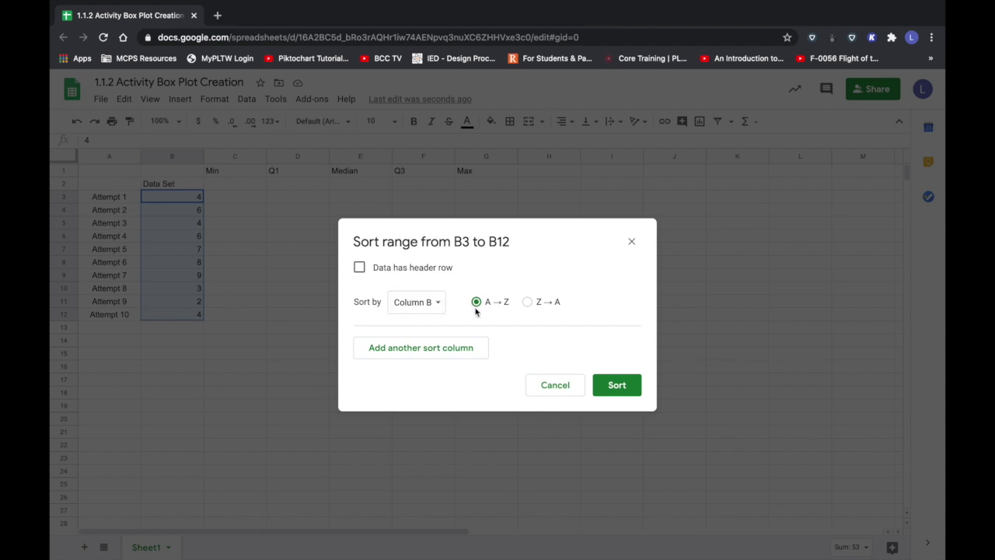
left_click(631, 387)
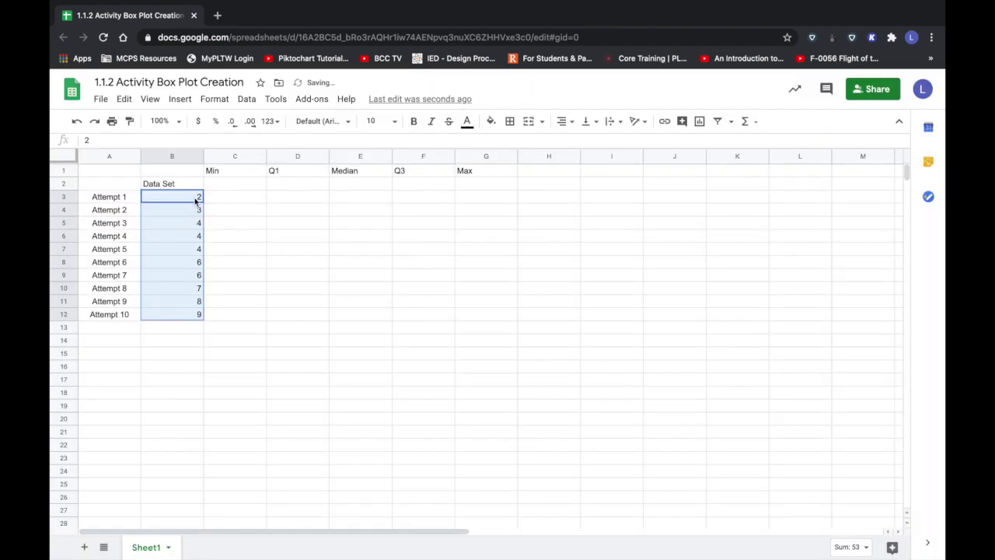
Calculate the data set's minimum in C2 with the formula =min(B3:B12)
left_click(245, 186)
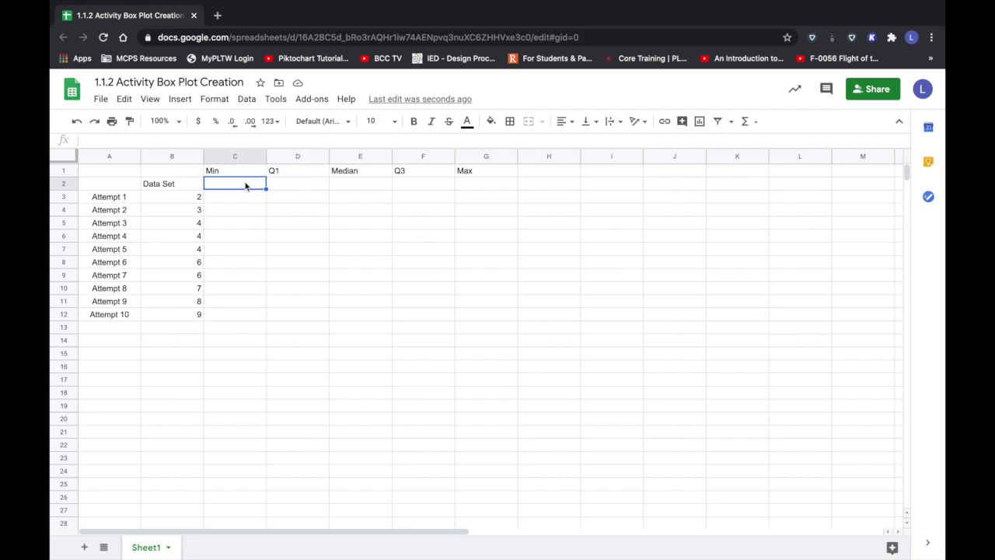
type("=")
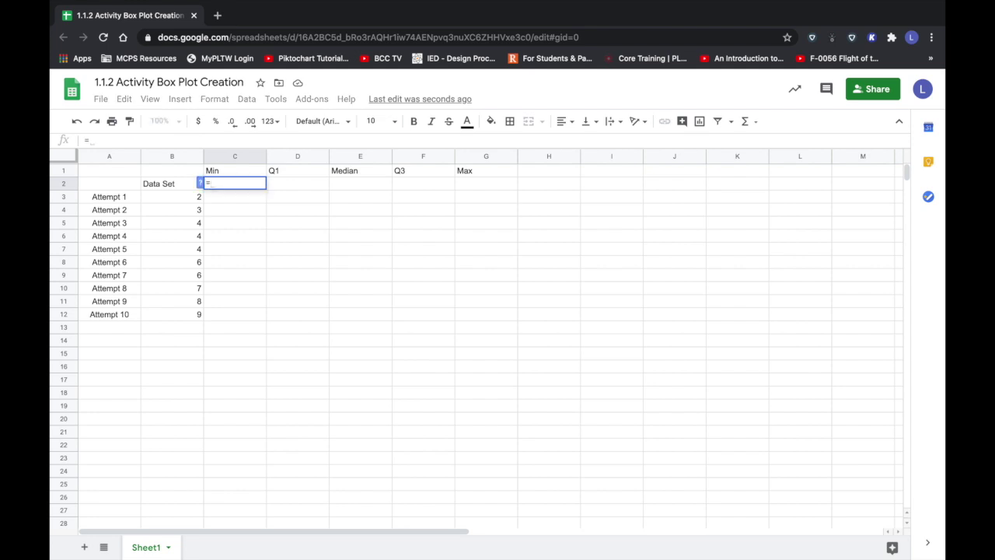
type("min")
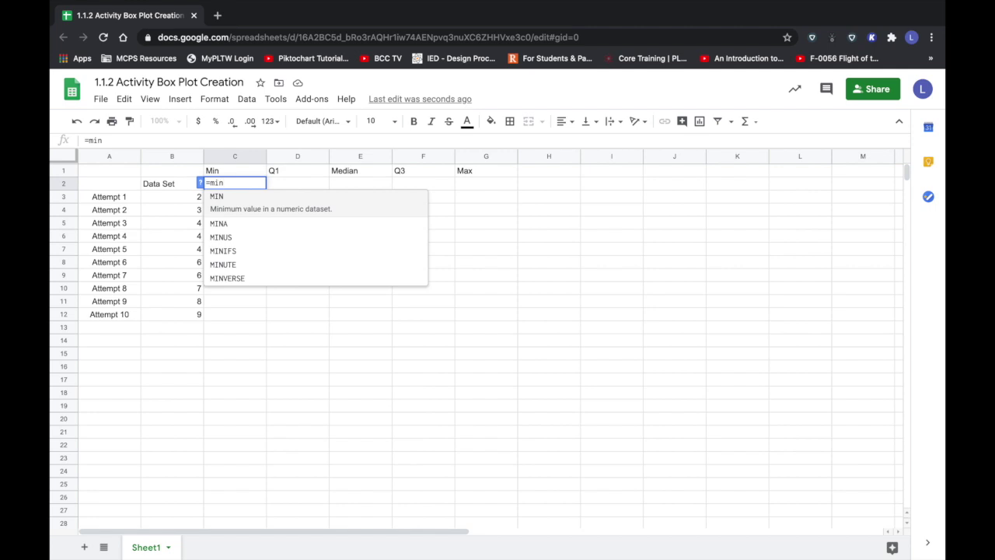
type("(")
left_click(190, 199)
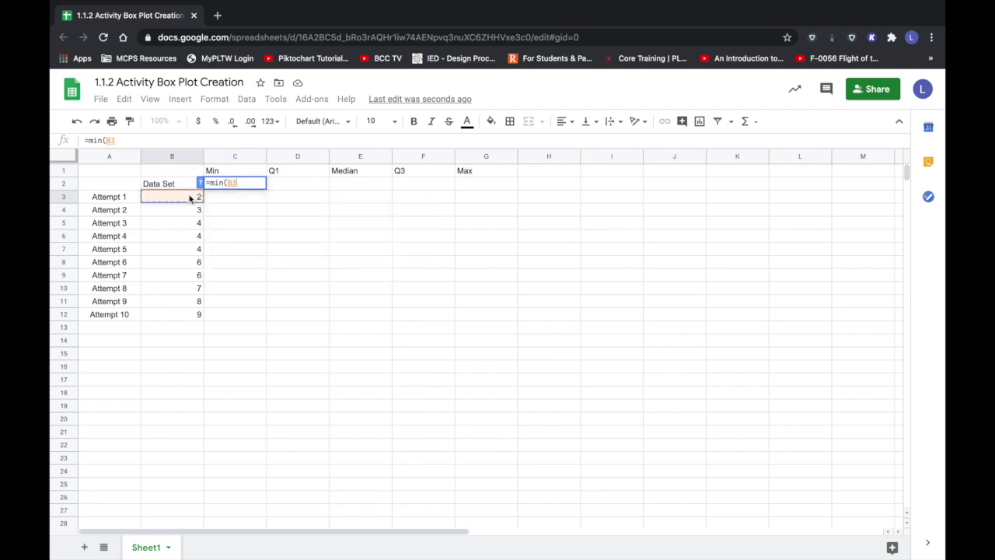
left_click(191, 314, "shift")
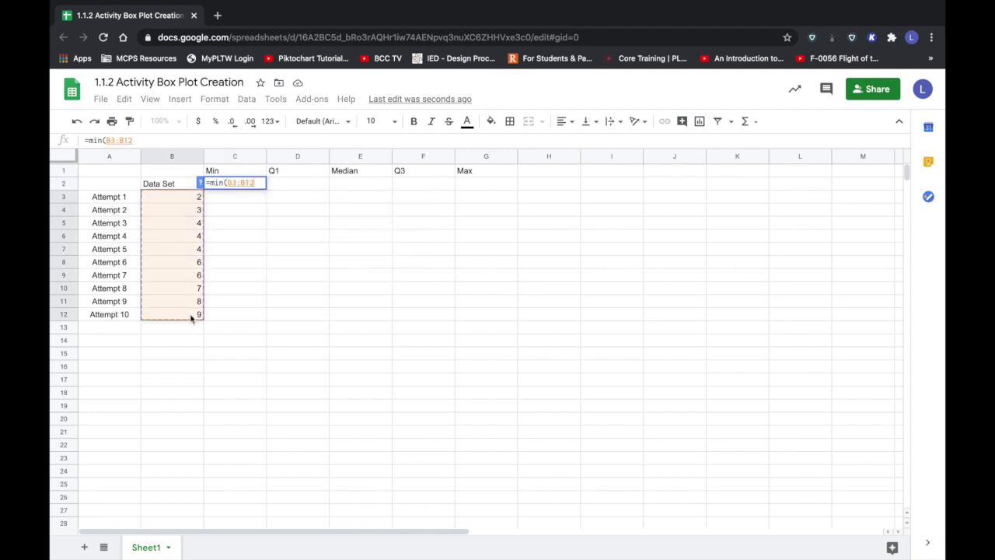
type(")")
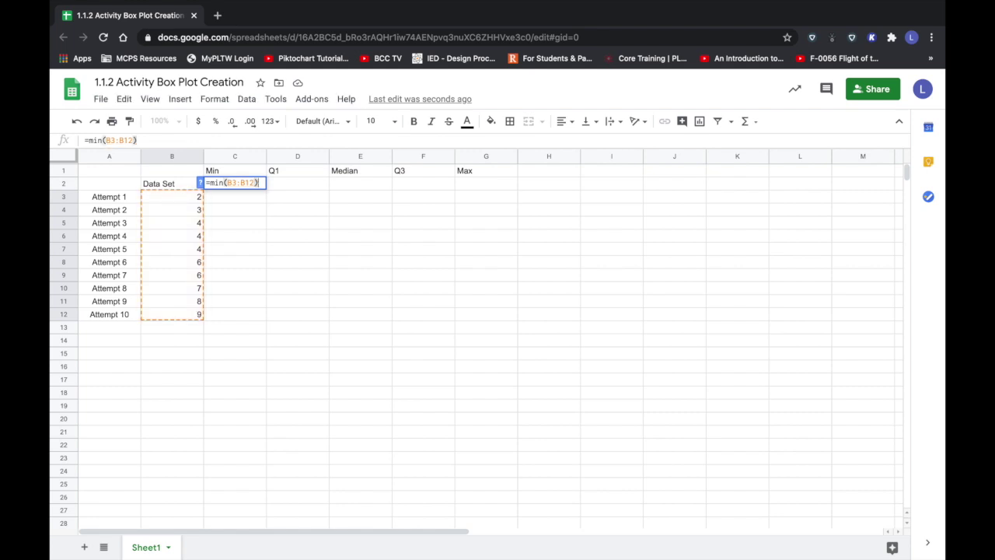
key("Return")
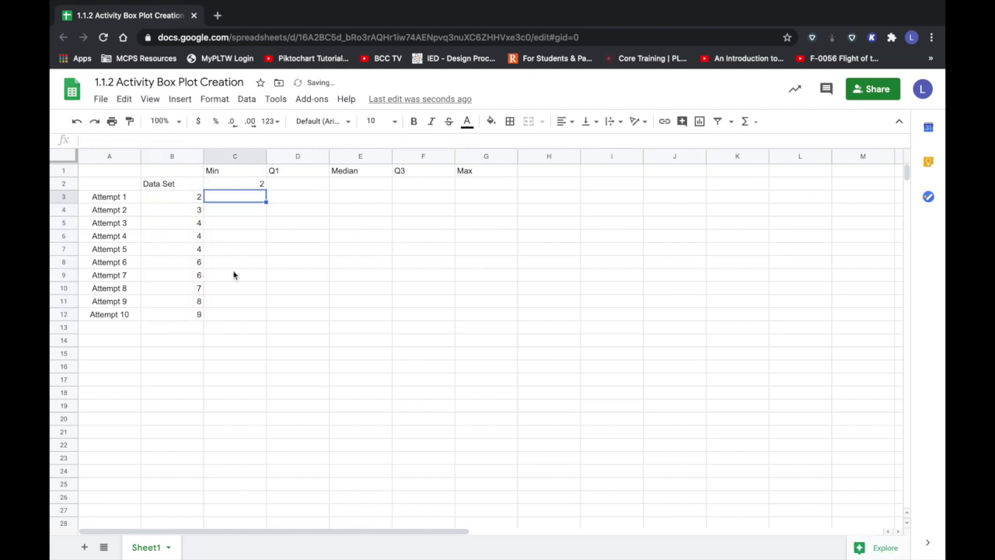
Calculate the first quartile in D2 with the formula =quartile(B3:B12,1)
left_click(305, 185)
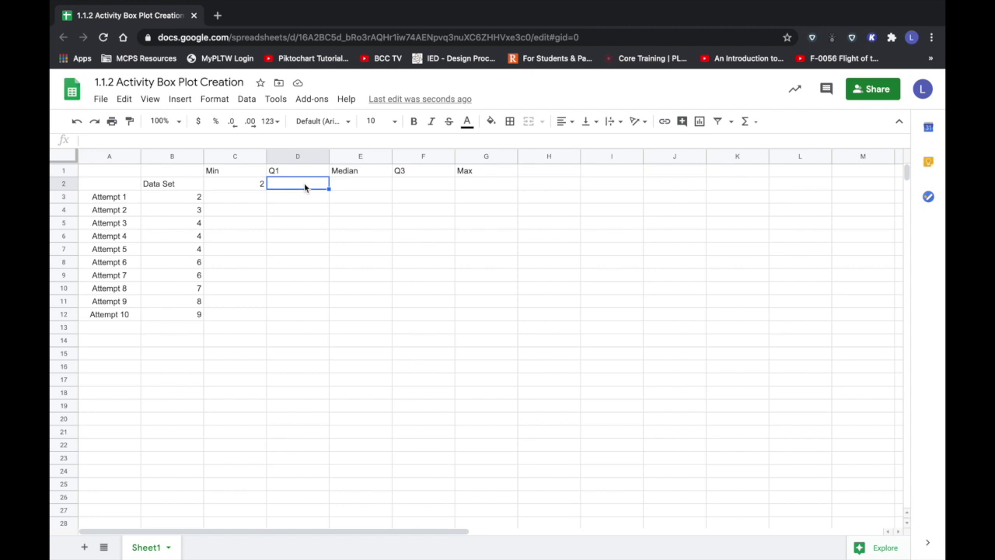
type("=")
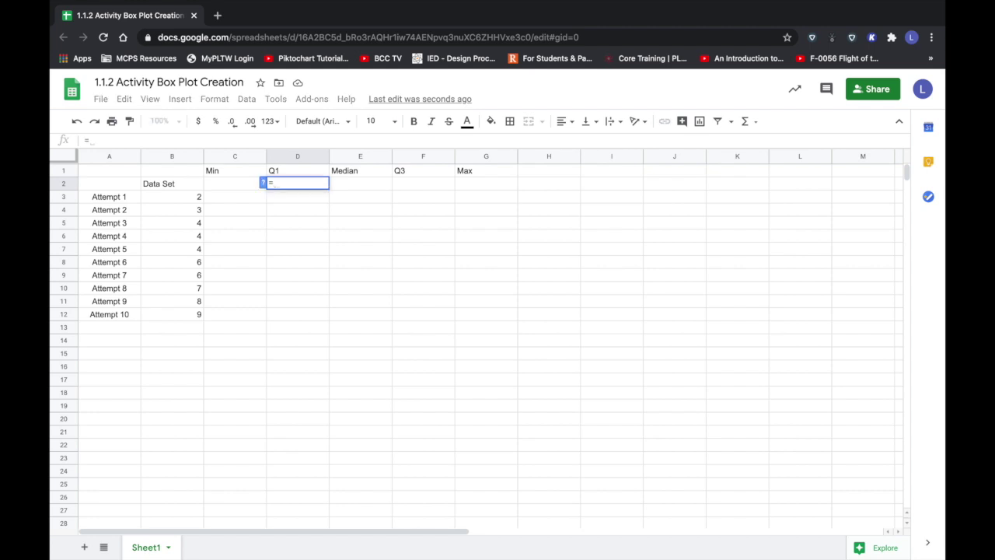
type("quartile")
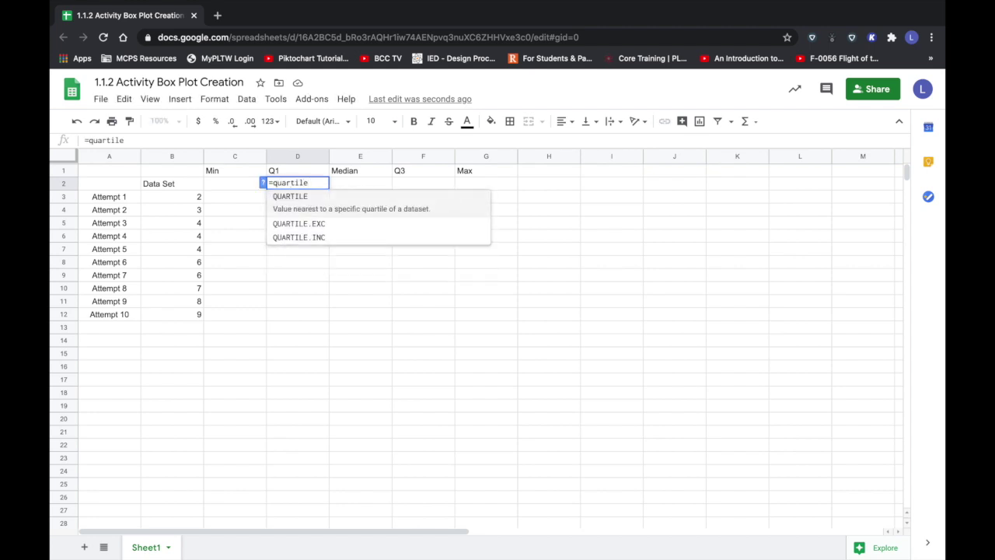
type("(")
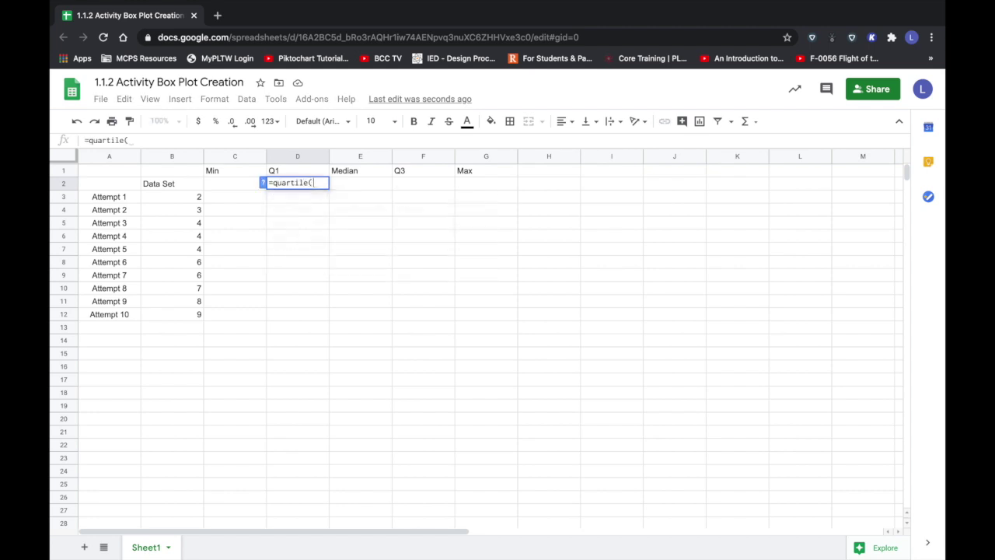
left_click(195, 198)
left_click_drag(196, 198, 193, 316)
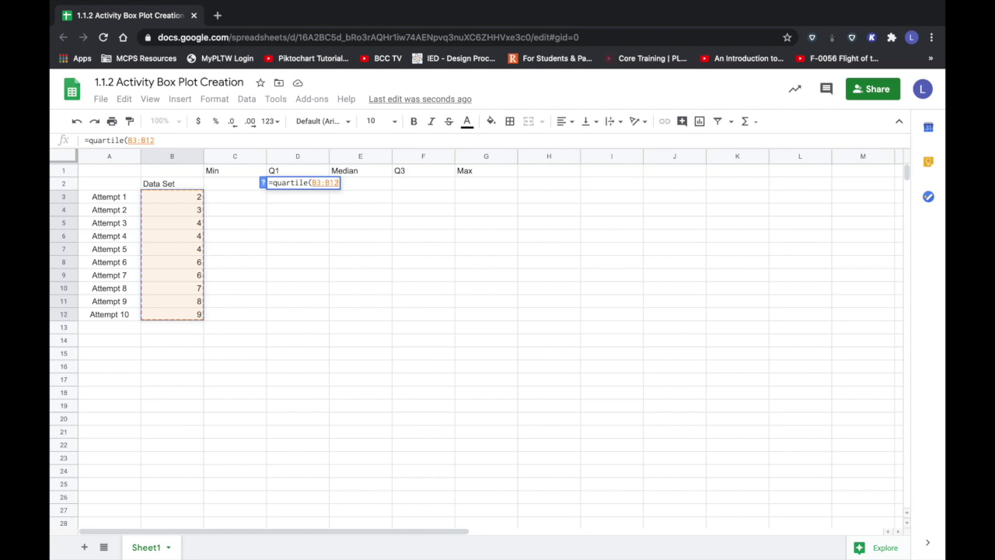
type(",")
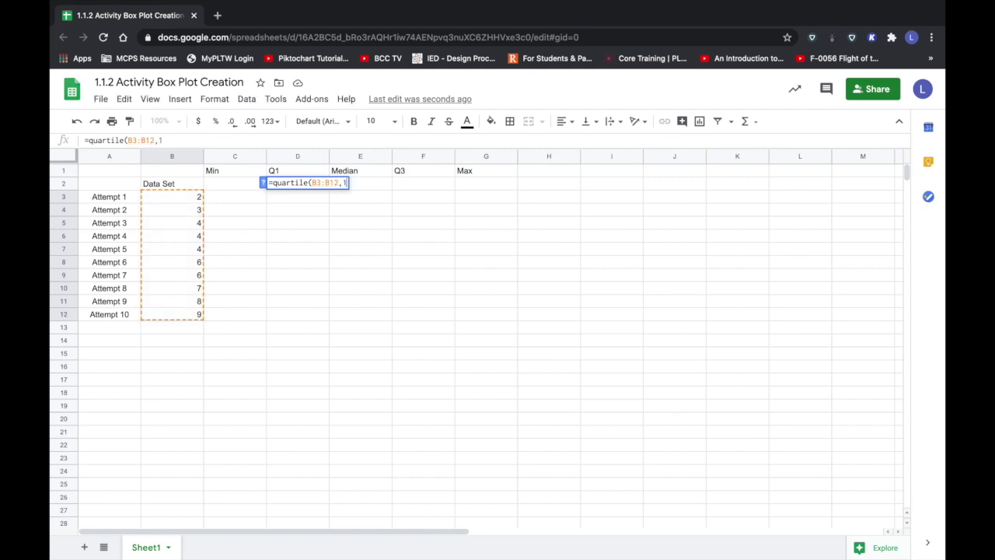
type("1)")
key("Return")
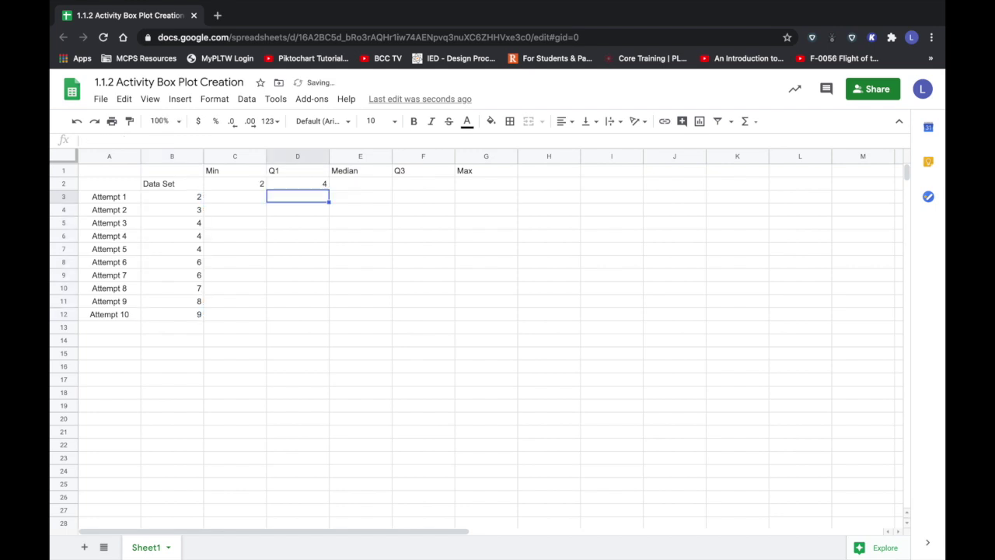
Calculate the median in E2 with the formula =MEDIAN(B3:B12)
left_click(369, 185)
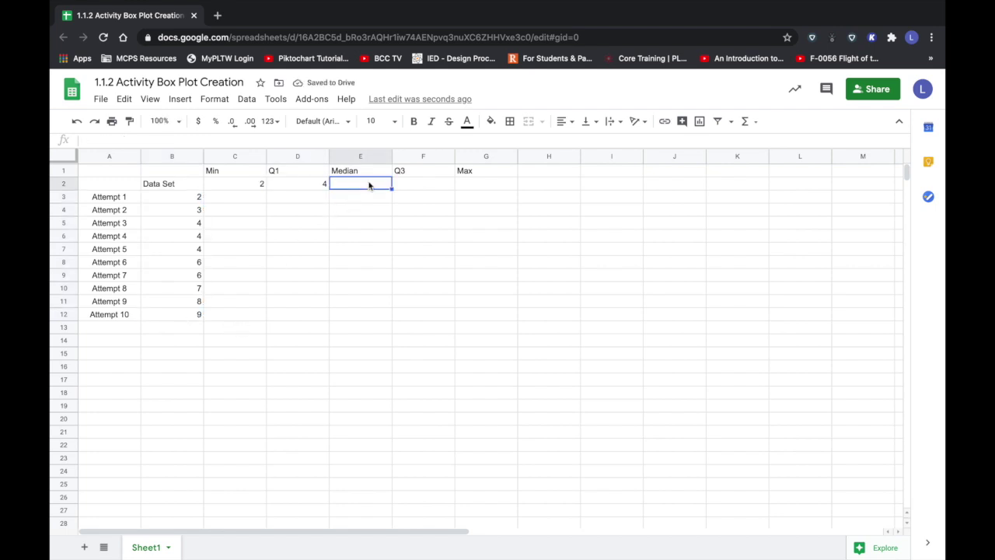
type("=media")
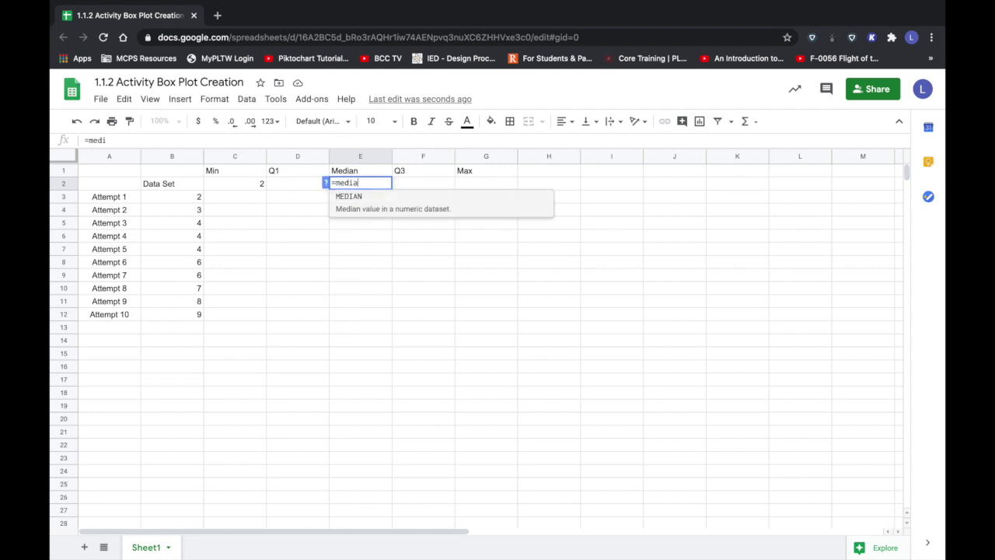
left_click(394, 208)
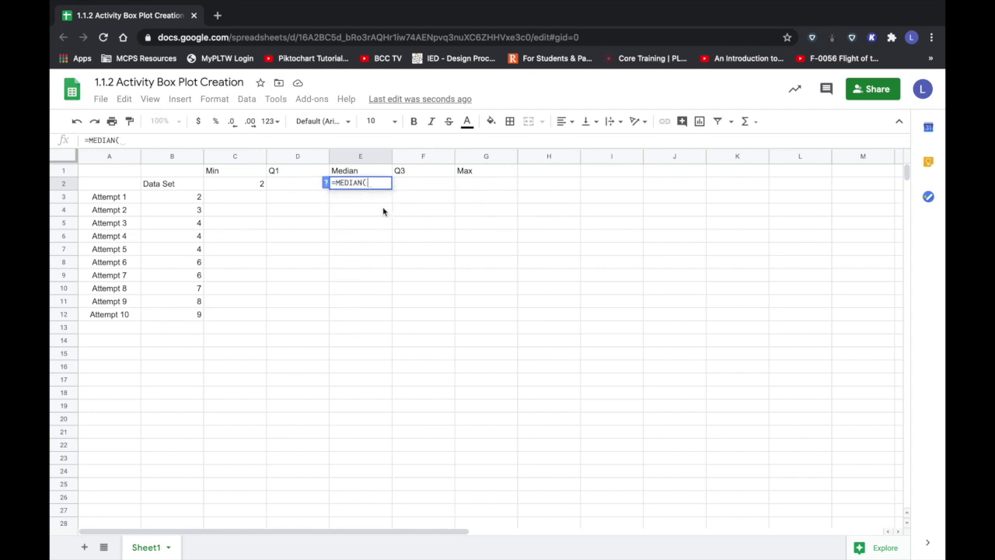
left_click(173, 200)
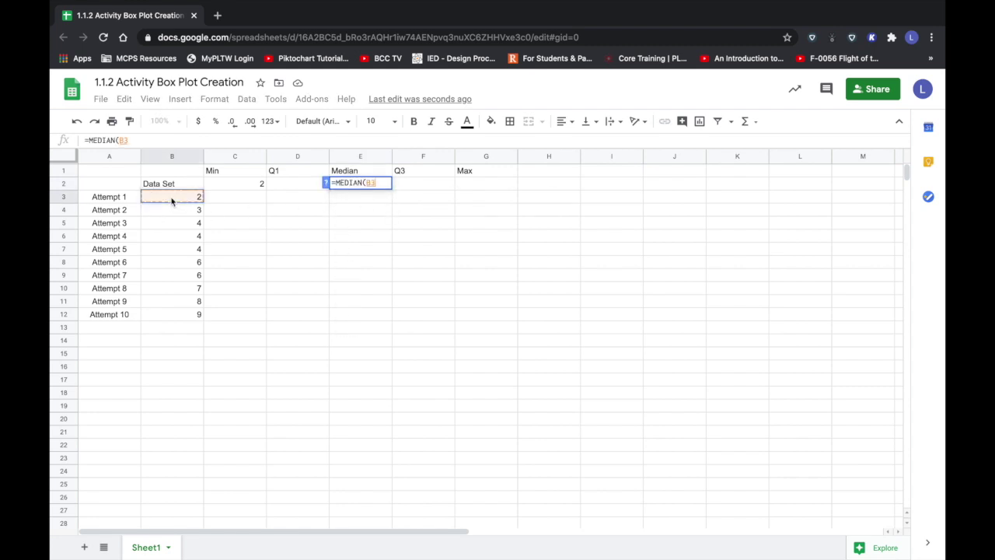
left_click(181, 318, "shift")
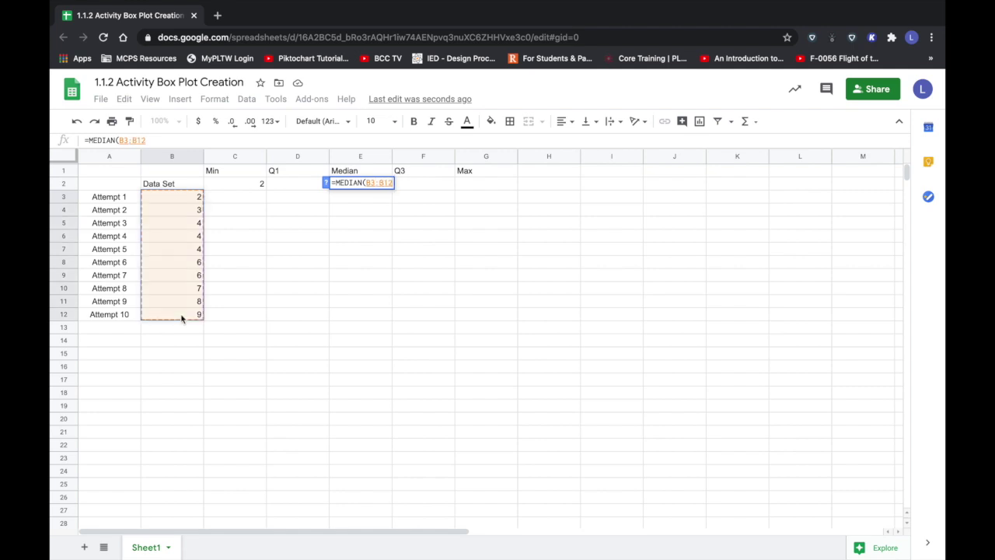
type(")")
key("Return")
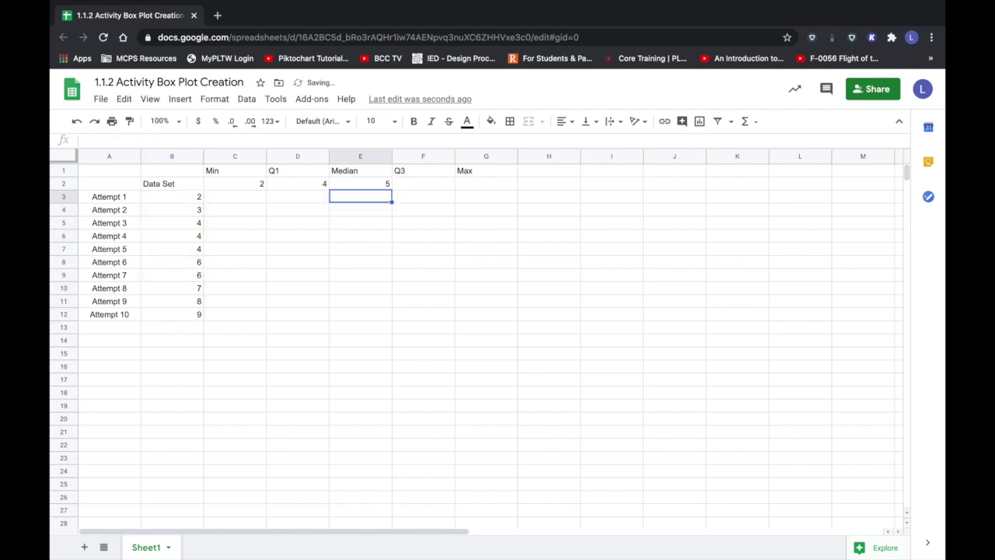
Calculate the third quartile in F2 with the formula =quartile(B3:B12,3)
left_click(425, 183)
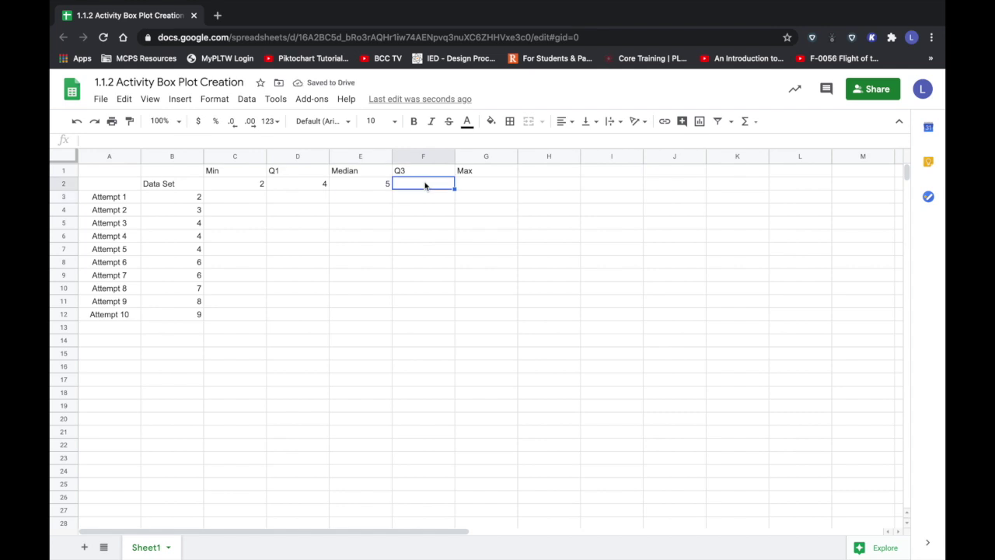
type("=quarti")
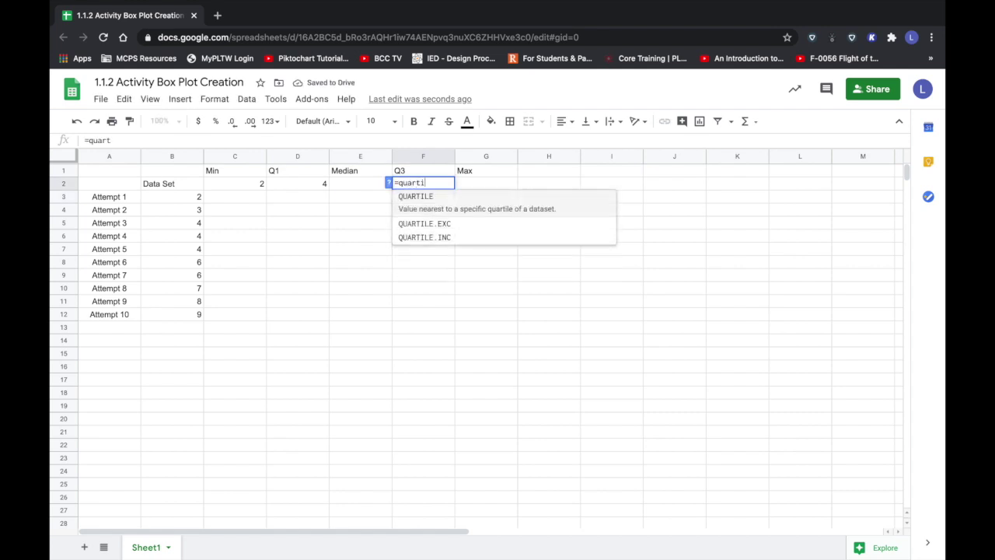
type("le(")
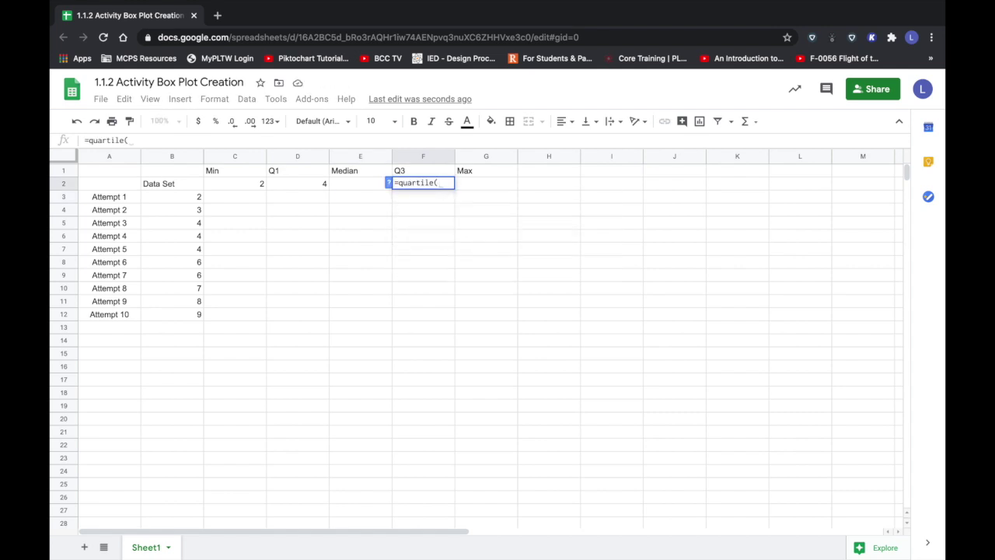
left_click(197, 199)
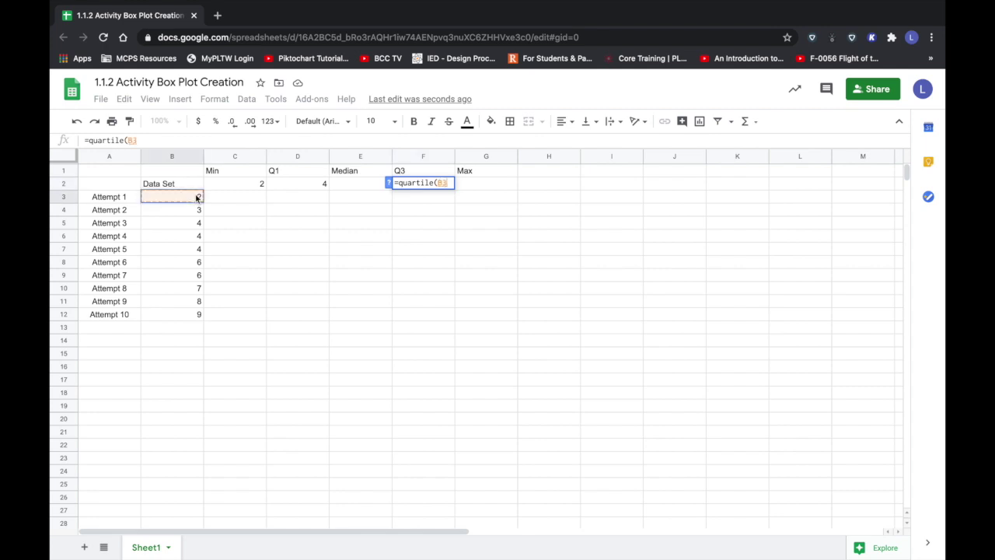
left_click(192, 315, "shift")
type(",")
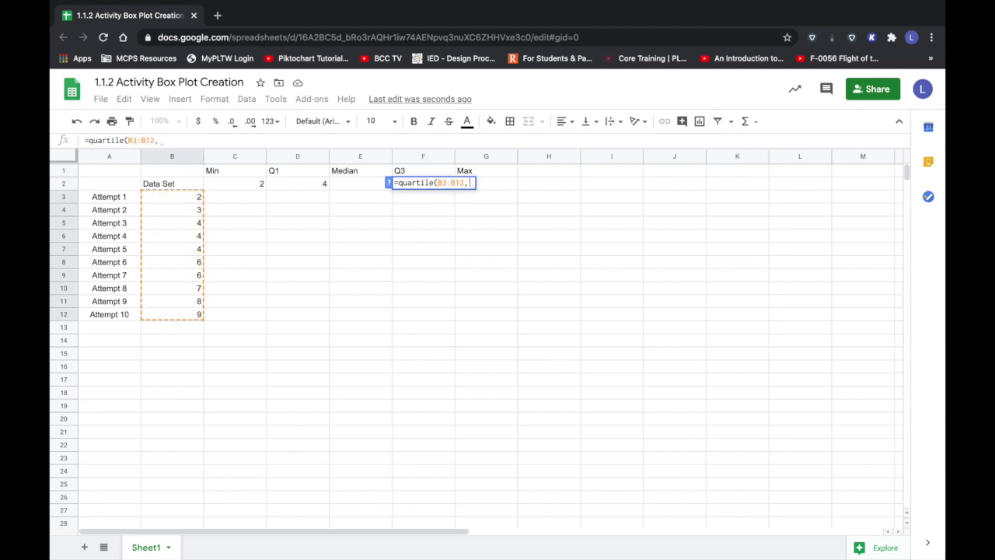
type("3)")
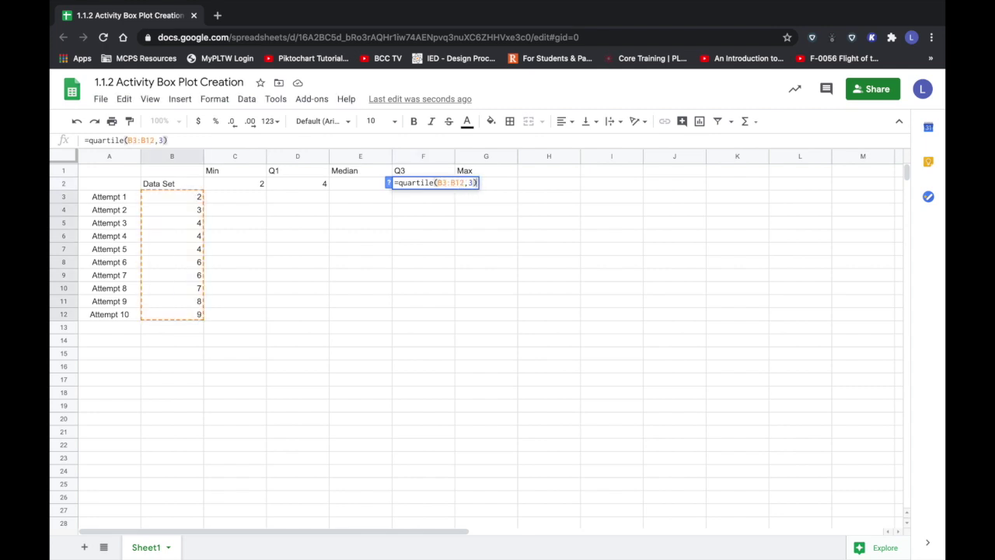
key("Return")
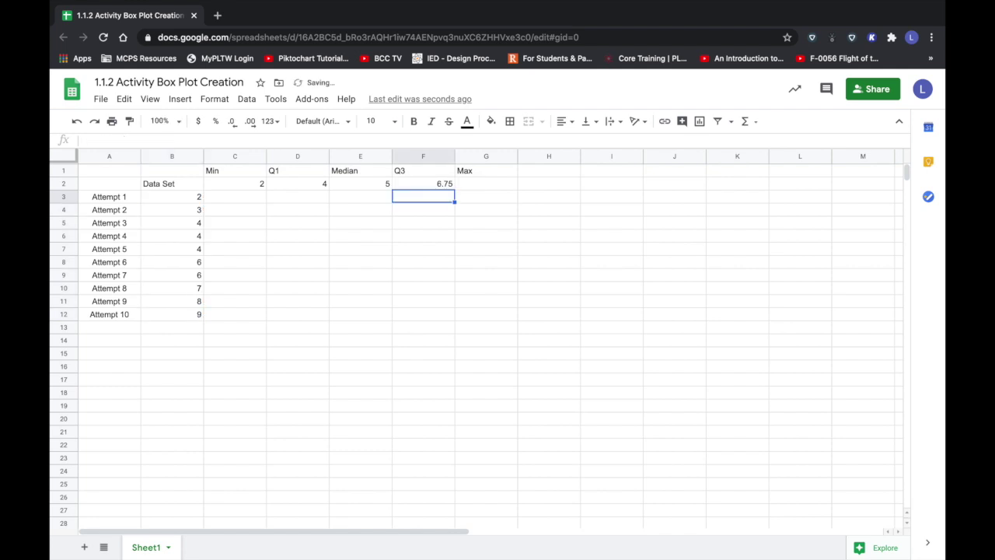
Calculate the data set's maximum in G2 with the formula =max(B3:B12)
left_click(478, 185)
type("=max")
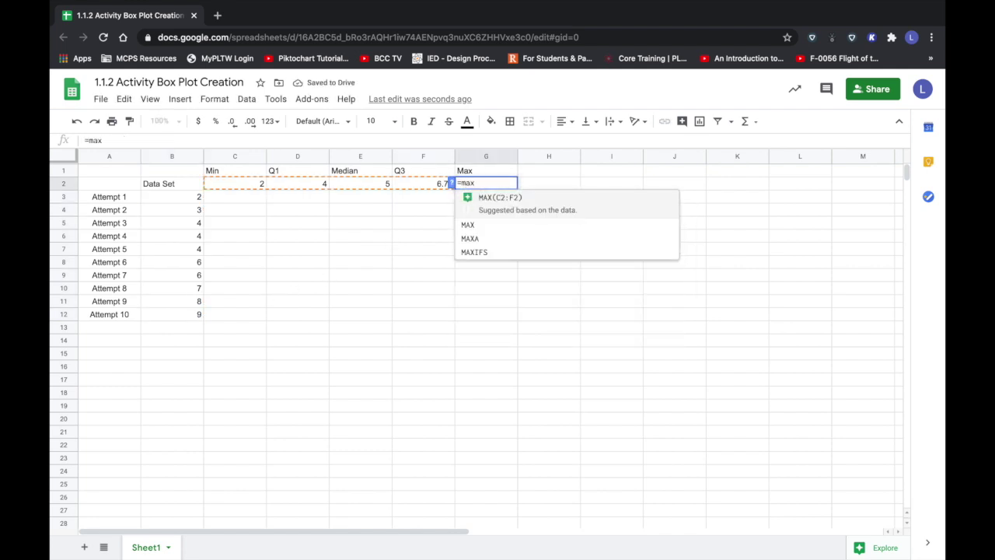
type("(")
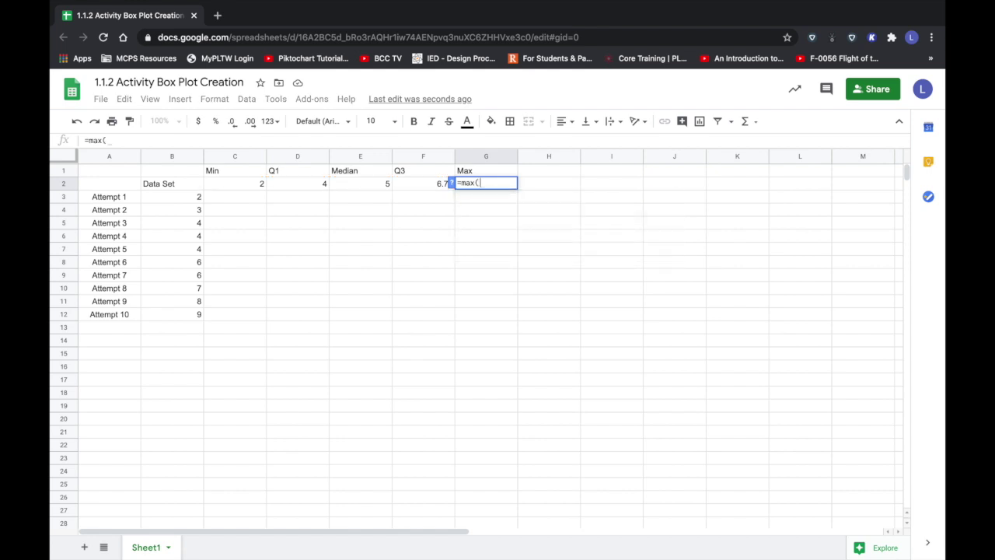
left_click(192, 201)
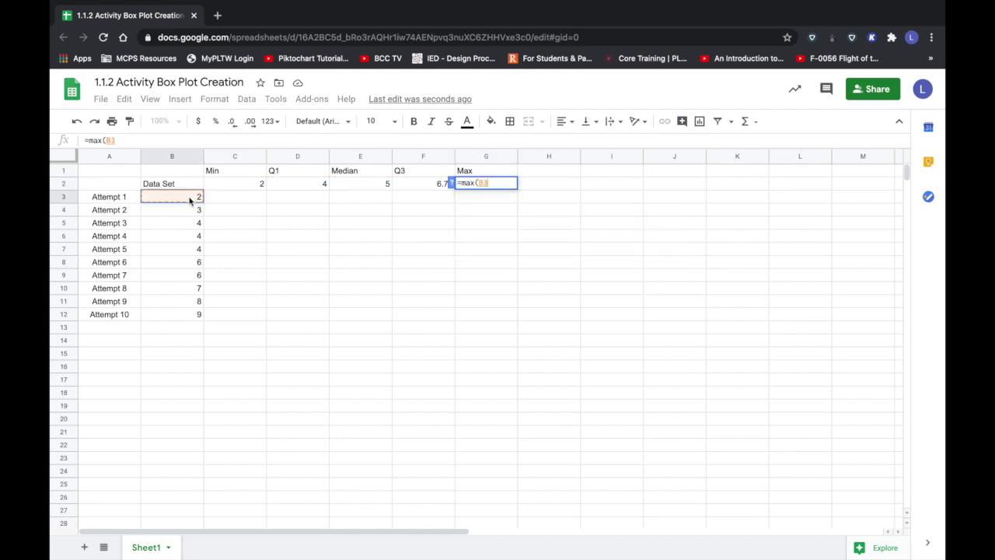
left_click(194, 316, "shift")
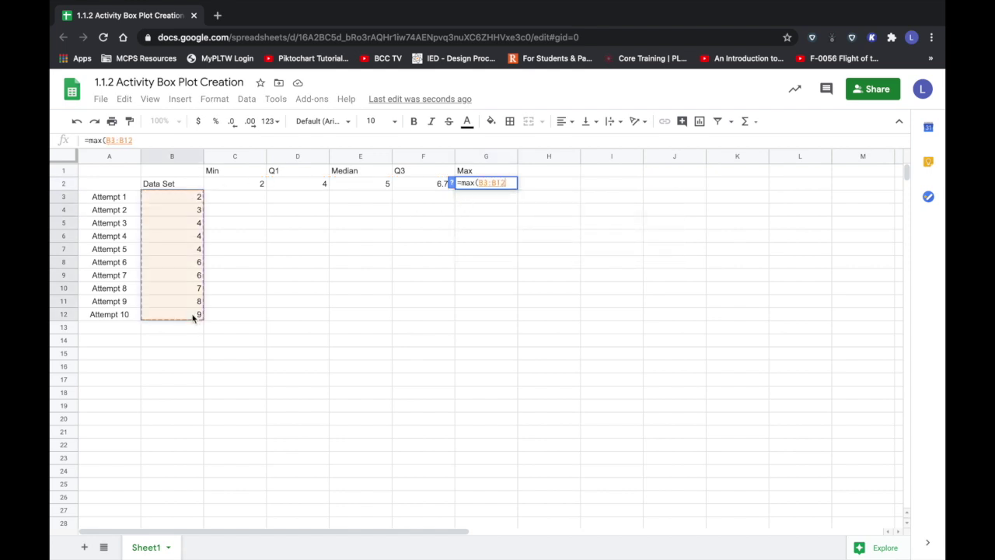
type(")")
key("Return")
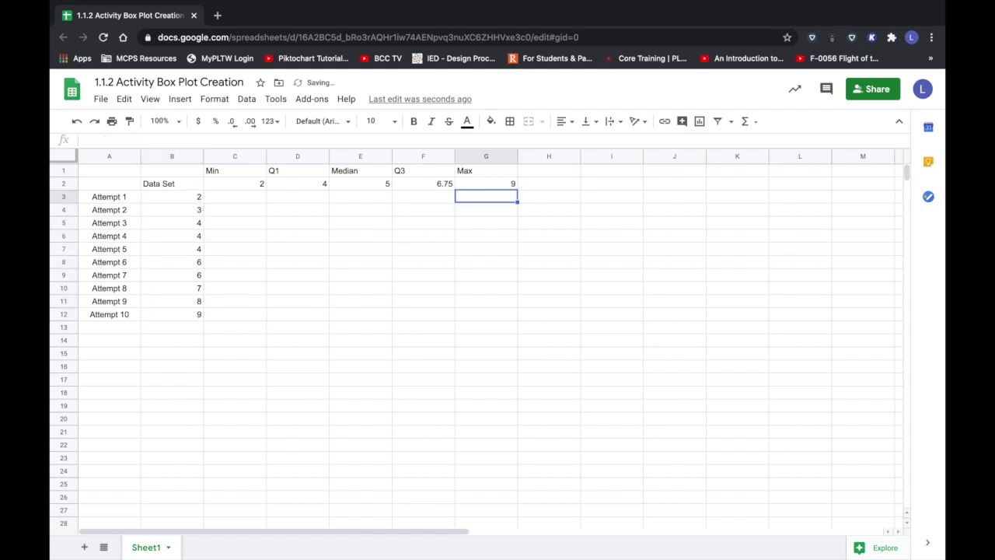
Insert a chart from the range B2:G2 and change its type to Candlestick chart
left_click(167, 187)
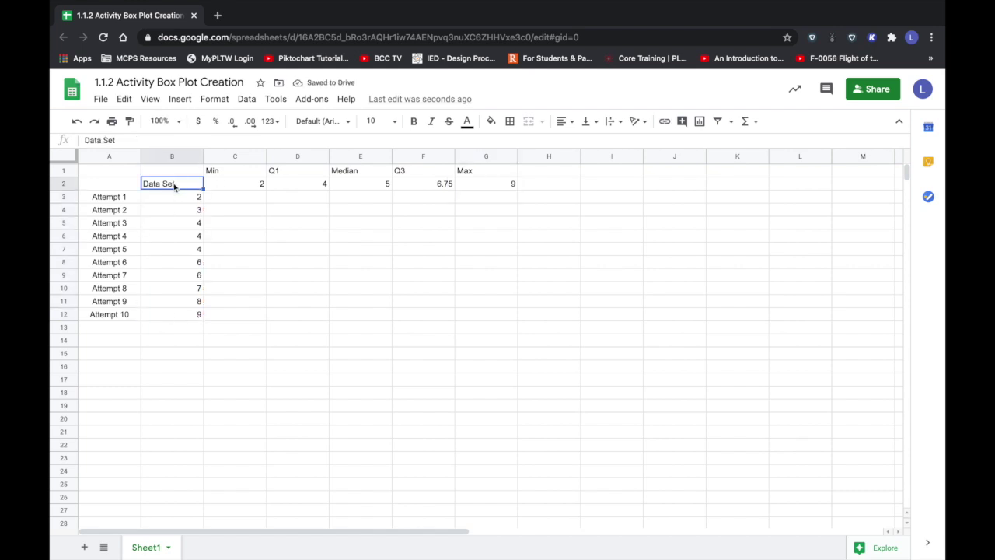
left_click(495, 186, "shift")
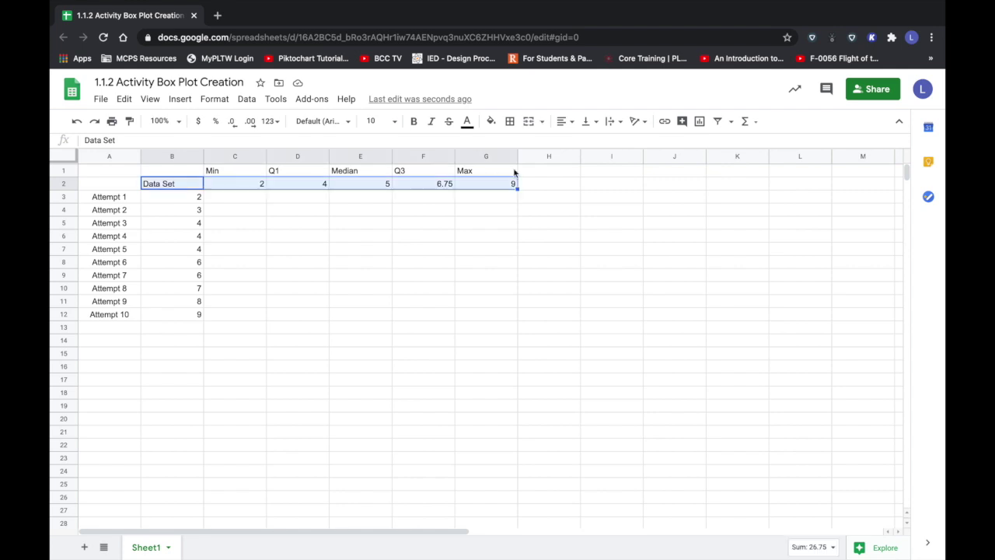
left_click(700, 127)
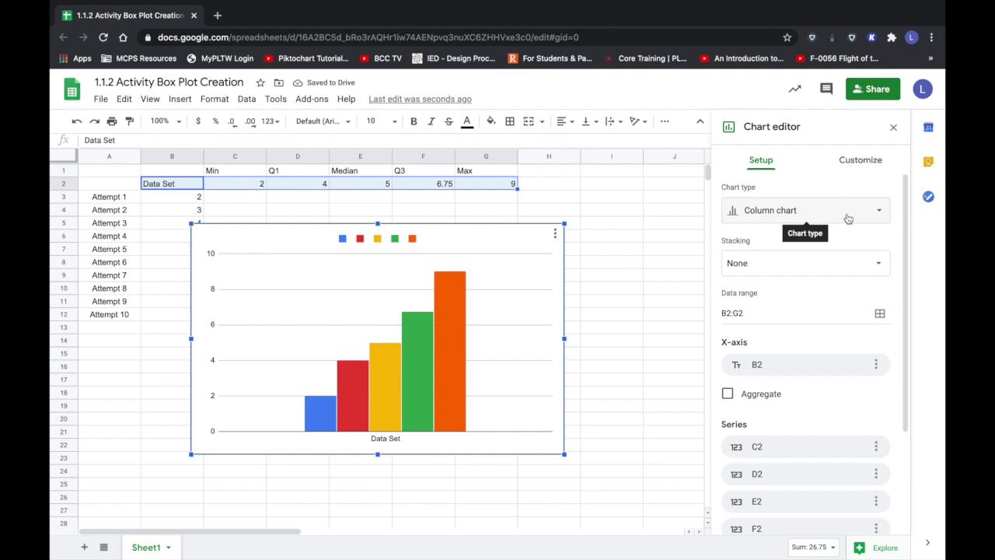
left_click(845, 215)
scroll(795, 374, "down", 10)
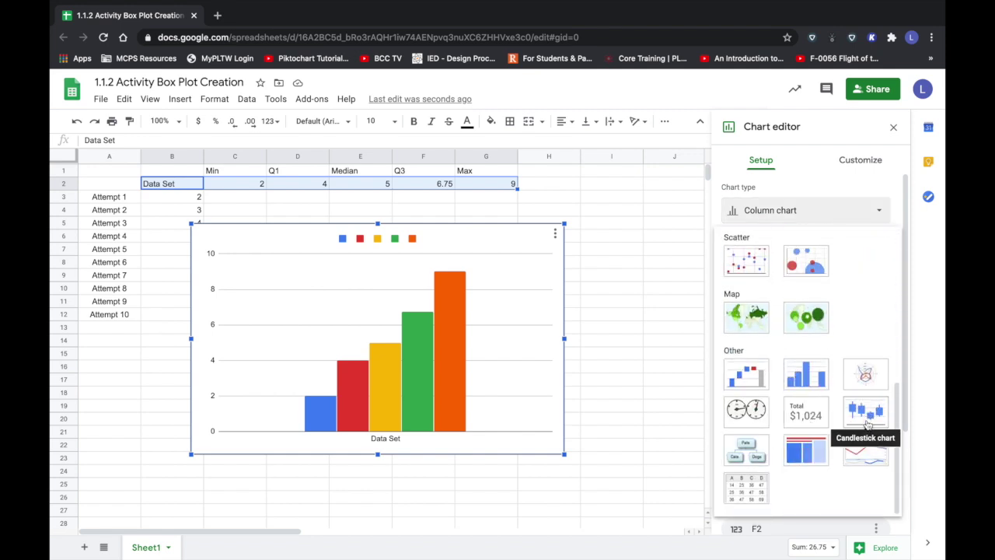
left_click(867, 414)
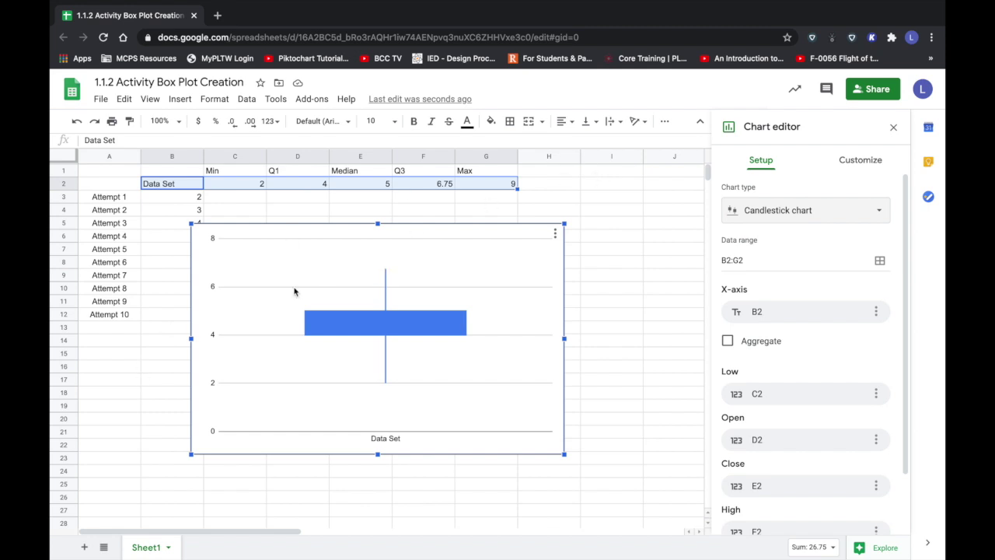
Move the candlestick chart just below the summary row, clear of the attempt values, and close the chart editor
left_click_drag(413, 251, 493, 231)
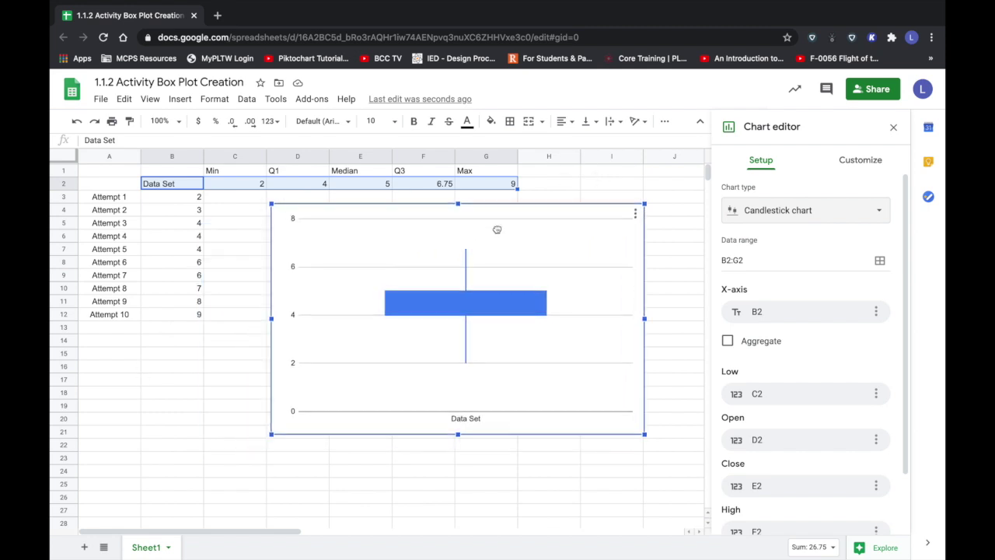
left_click(895, 126)
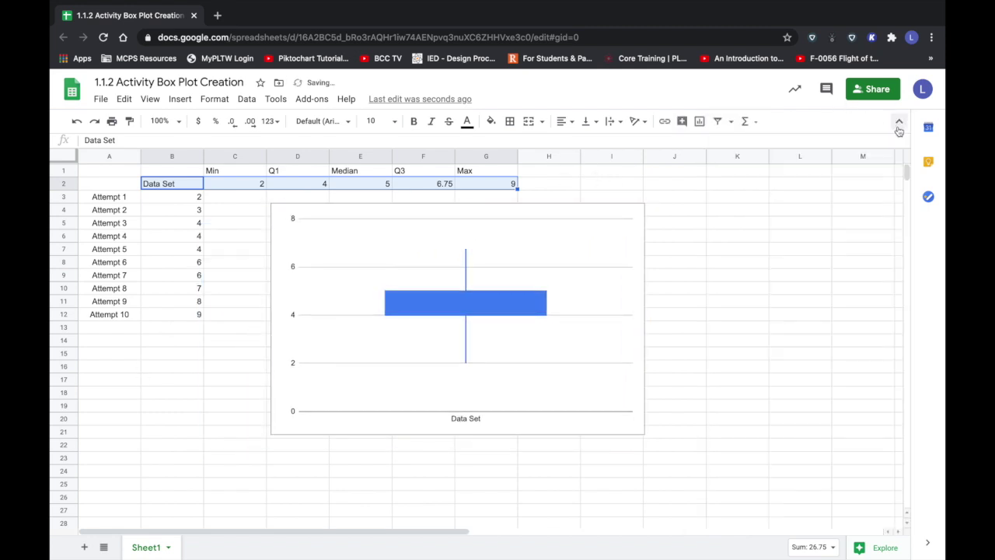